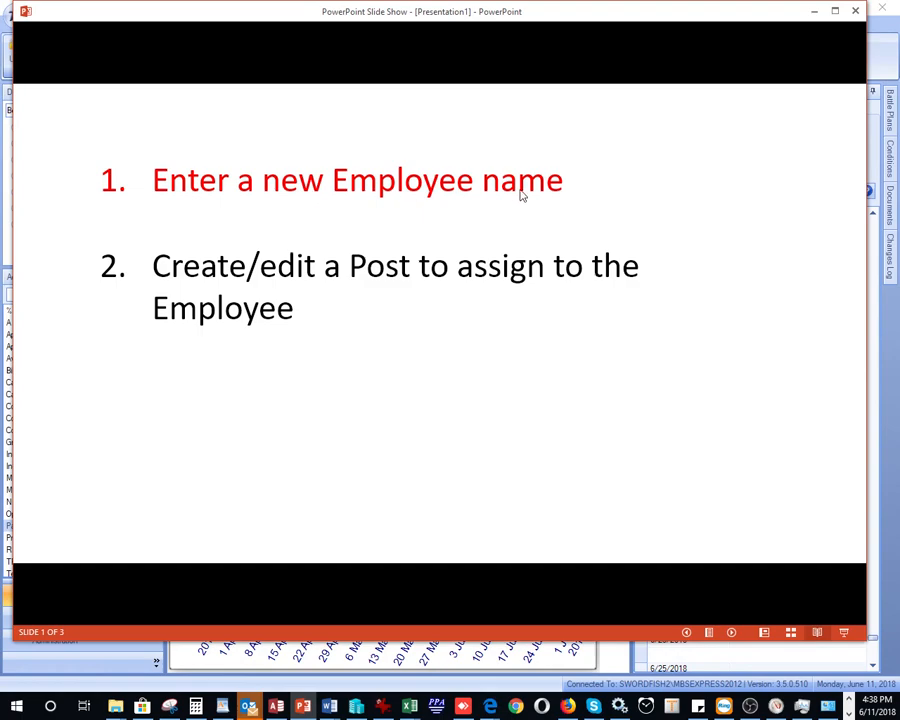
# Advance the slide show to slide 2, about creating or editing a post for the employee
pyautogui.click(733, 633)
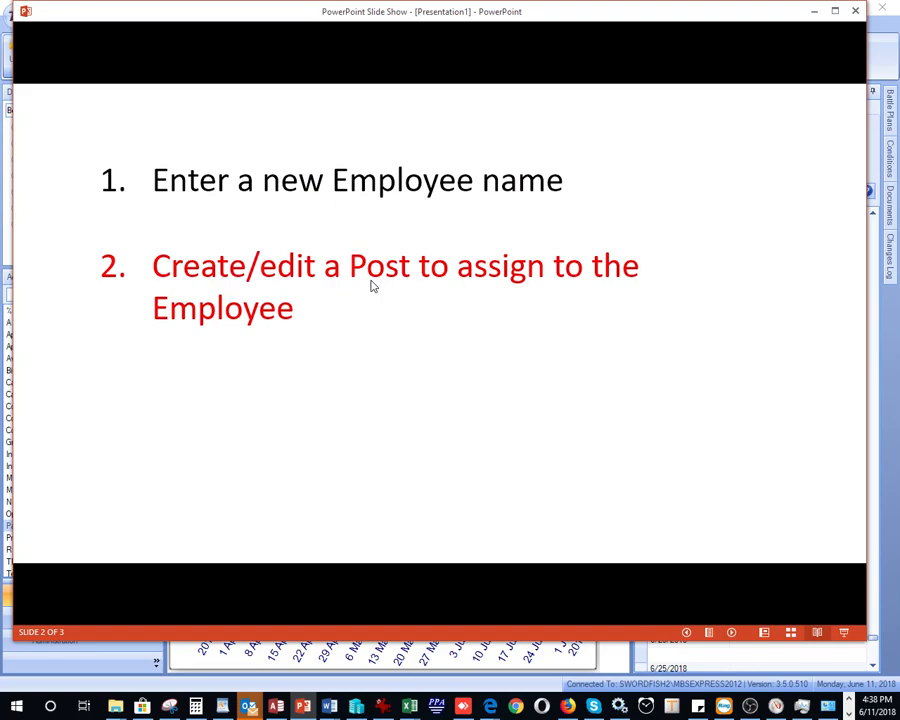
# Minimize the slide show and show Best Family Practice's Employee List under Administration
pyautogui.click(815, 13)
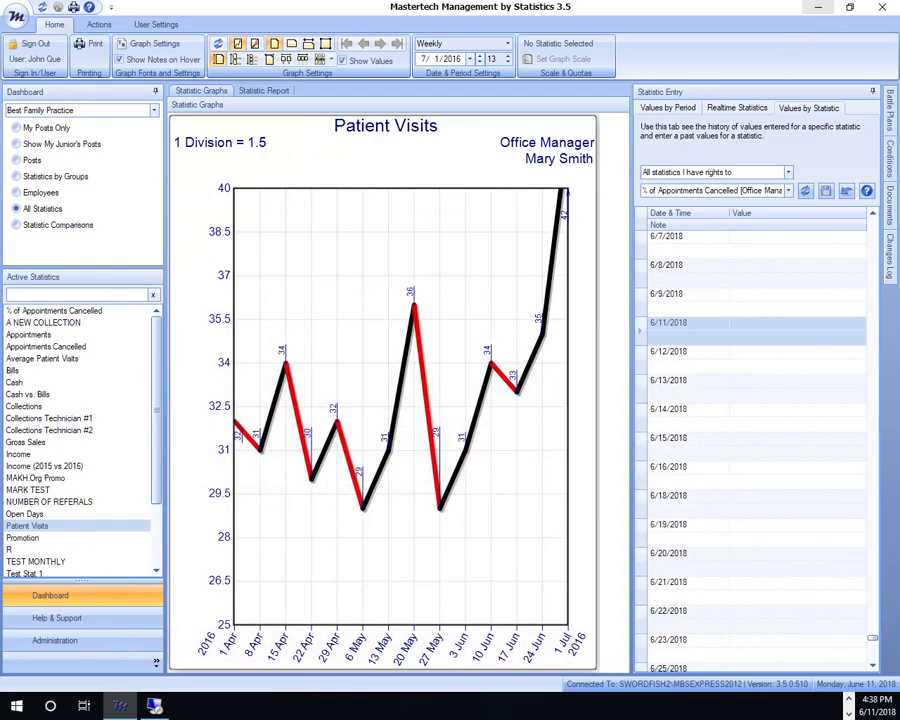
pyautogui.click(65, 642)
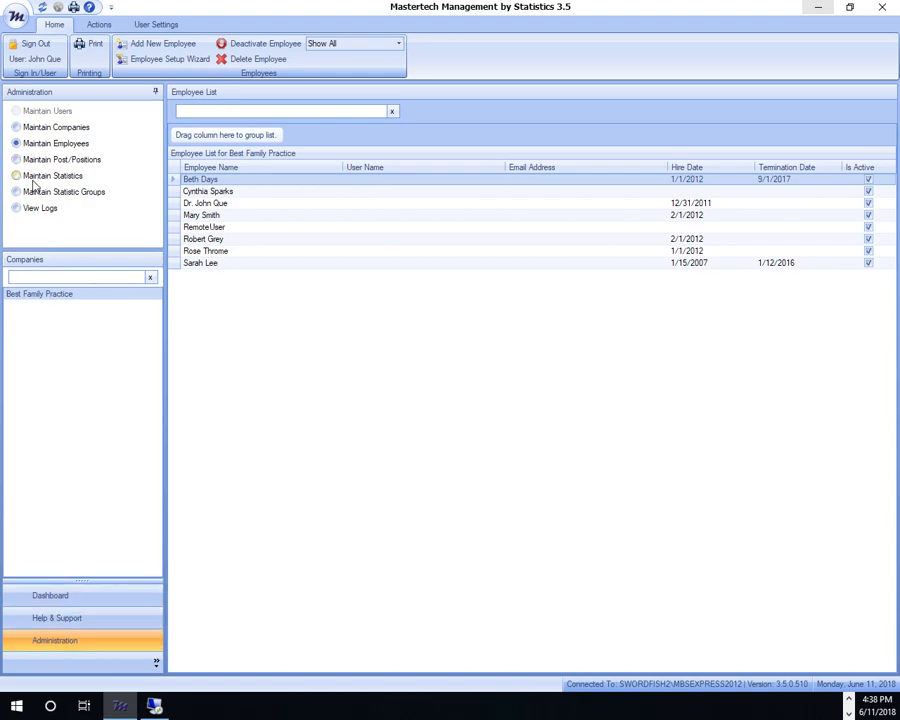
pyautogui.click(38, 147)
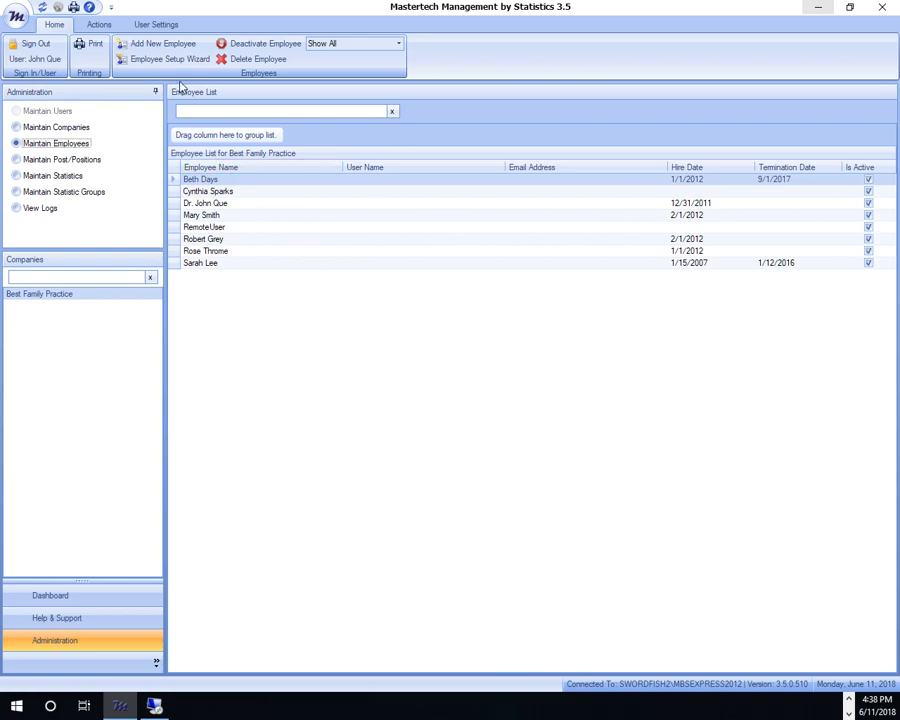
# Add an active employee with the new hire's full name and hire date 6/1/2016
pyautogui.click(156, 48)
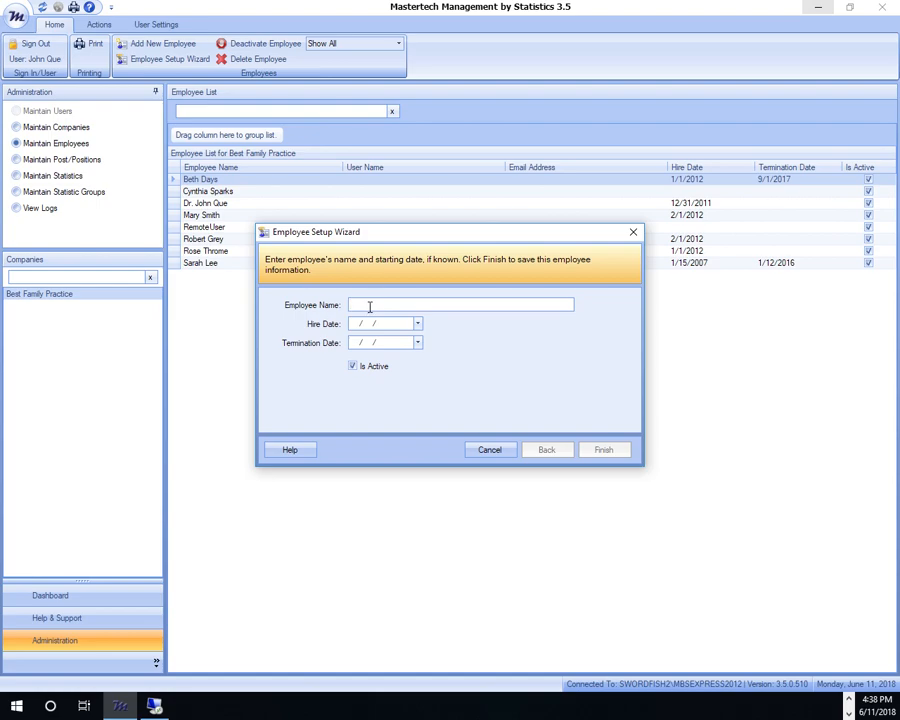
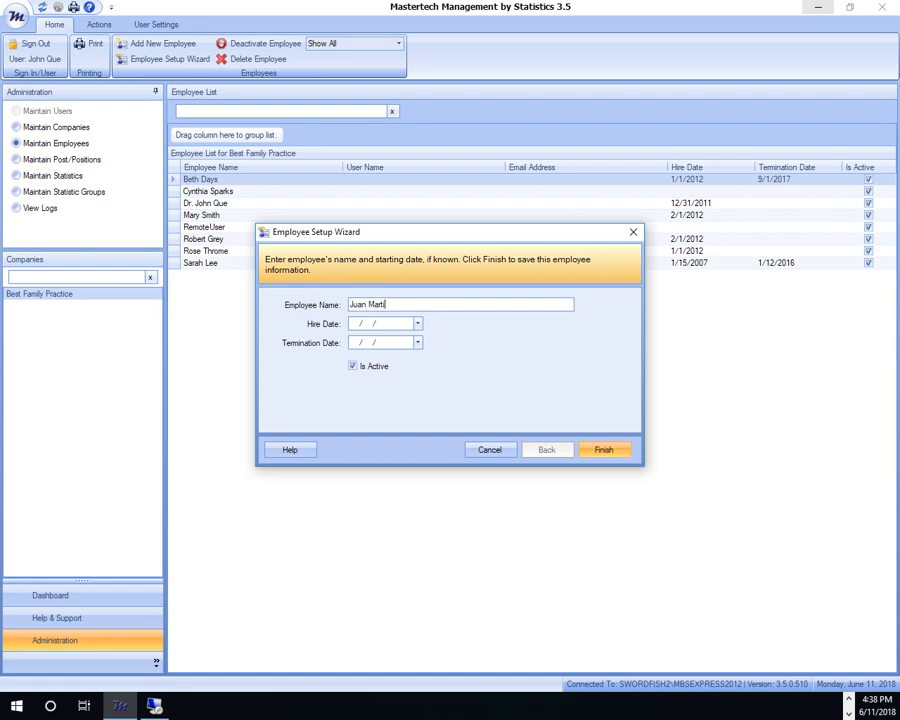
pyautogui.click(355, 326)
pyautogui.write('6/ 1/2016')
pyautogui.click(620, 454)
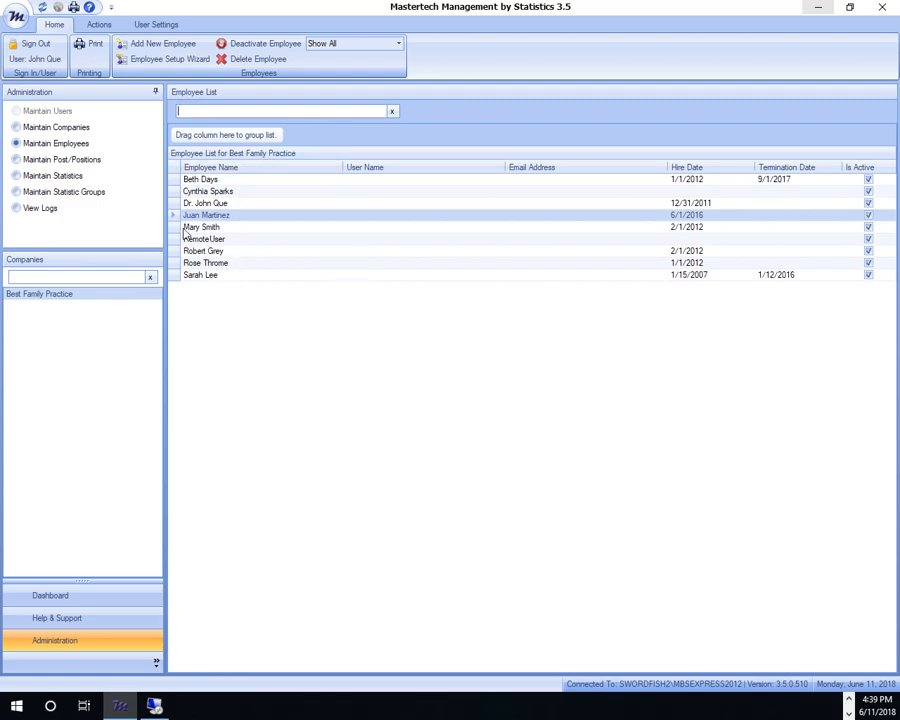
# Show the Post List under Maintain Post/Positions and select the Office Manager row
pyautogui.click(16, 160)
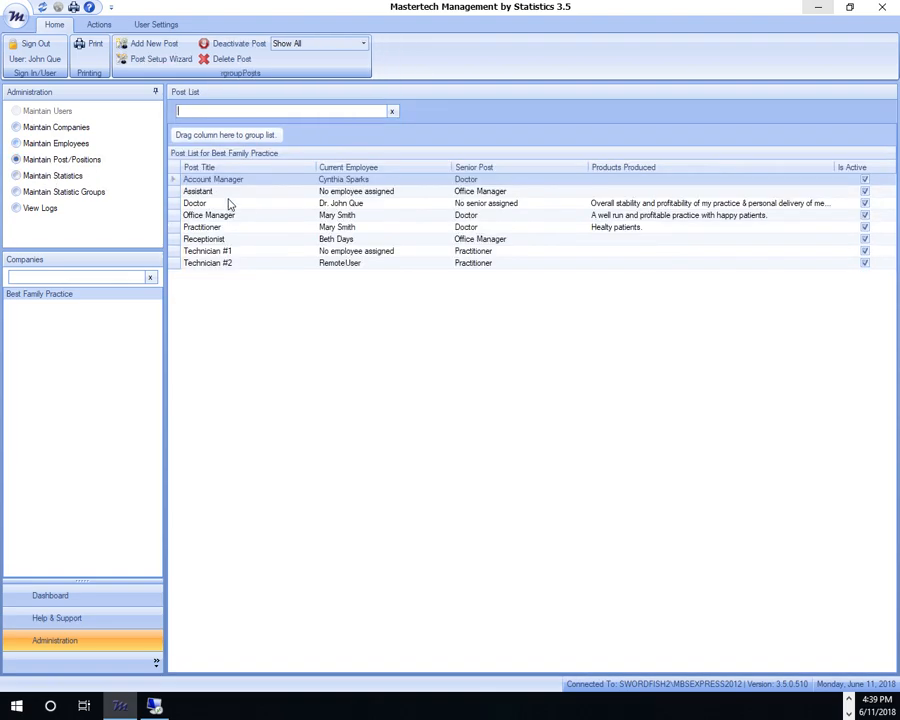
pyautogui.click(256, 218)
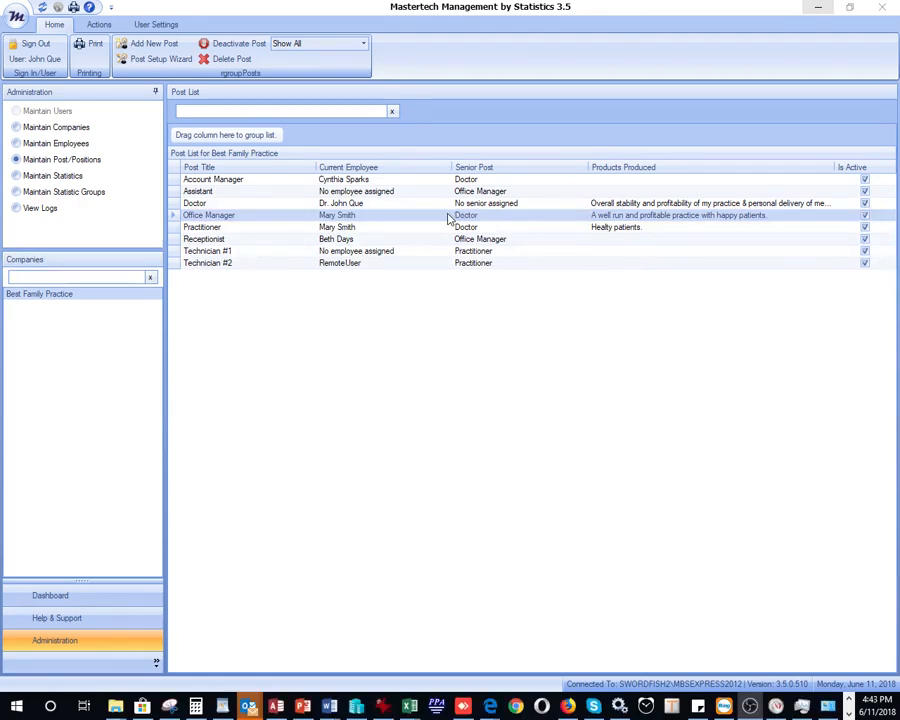
# Start changing the Office Manager's employee, with the current holder's Date Removed set to 6/1/2016
pyautogui.doubleClick(358, 219)
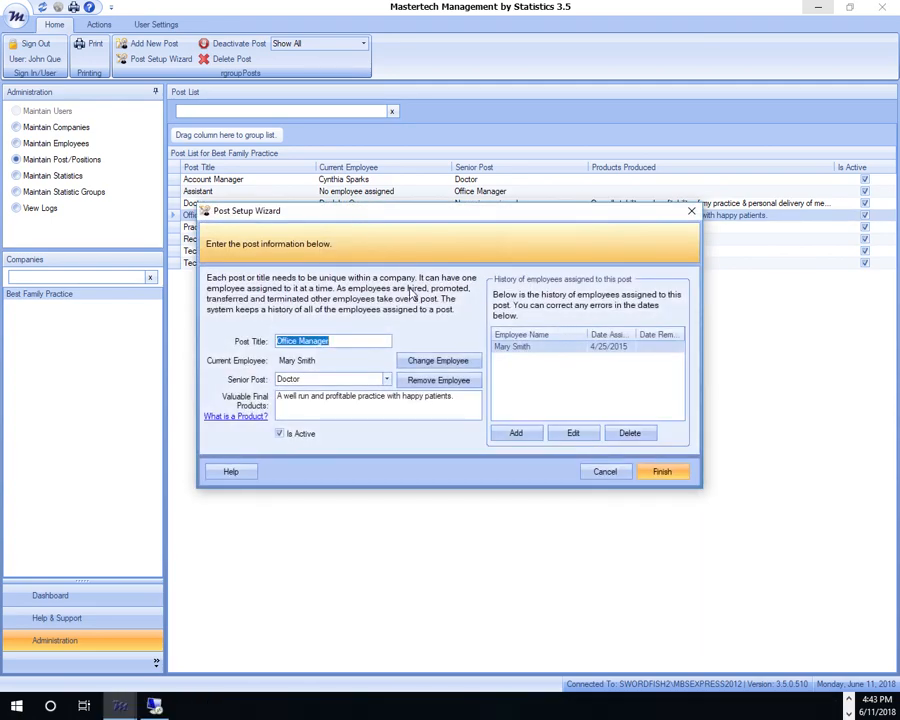
pyautogui.click(437, 361)
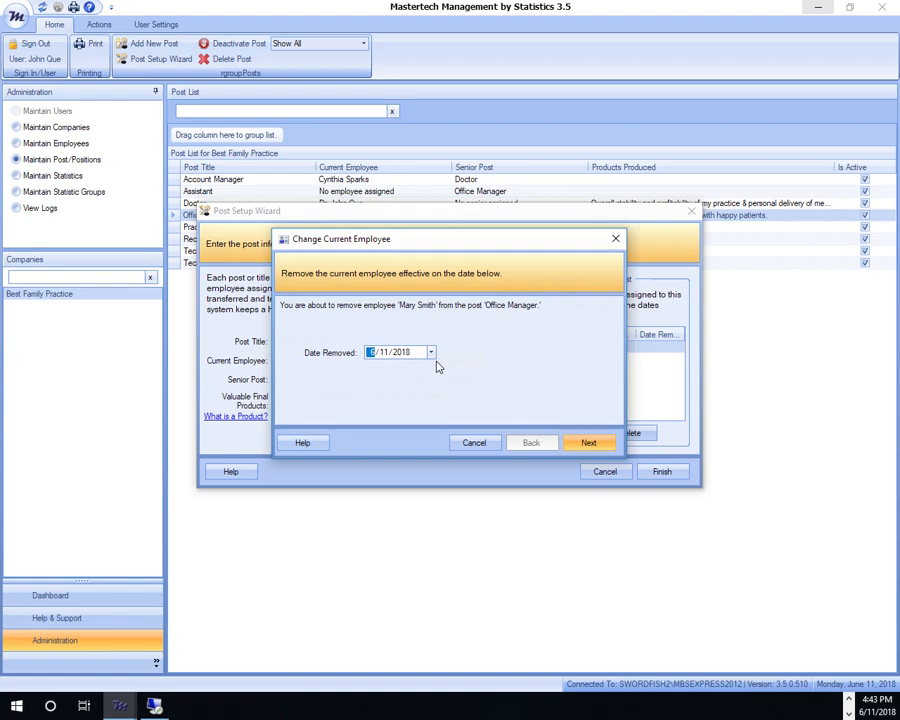
pyautogui.click(382, 353)
pyautogui.write('1')
pyautogui.click(403, 353)
pyautogui.write('2016')
# Assign the newly added employee to the Office Manager post with Date Assigned 6/2/2016
pyautogui.click(582, 444)
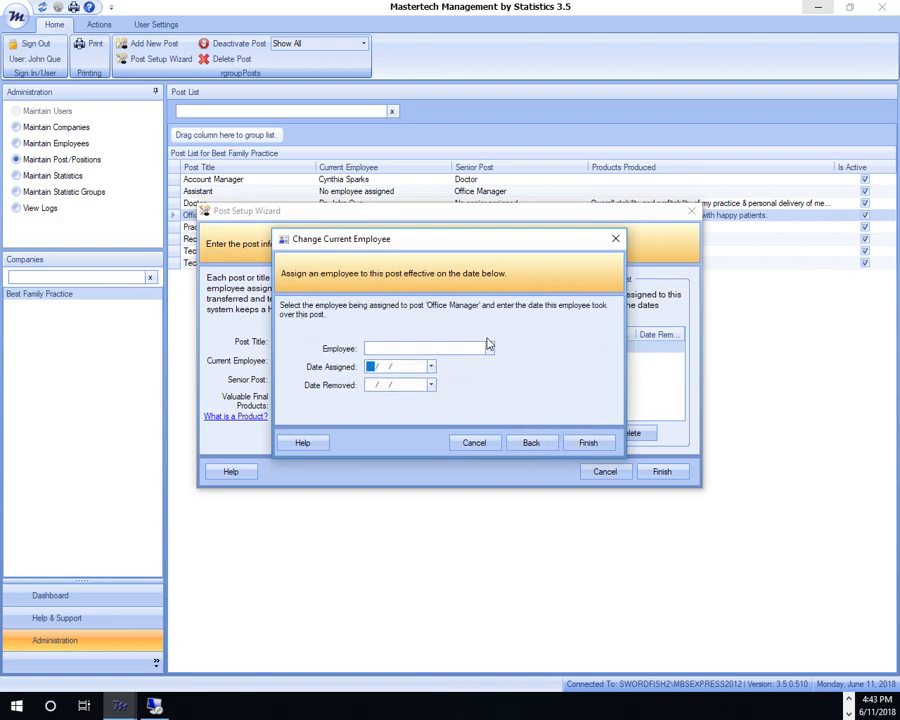
pyautogui.click(489, 349)
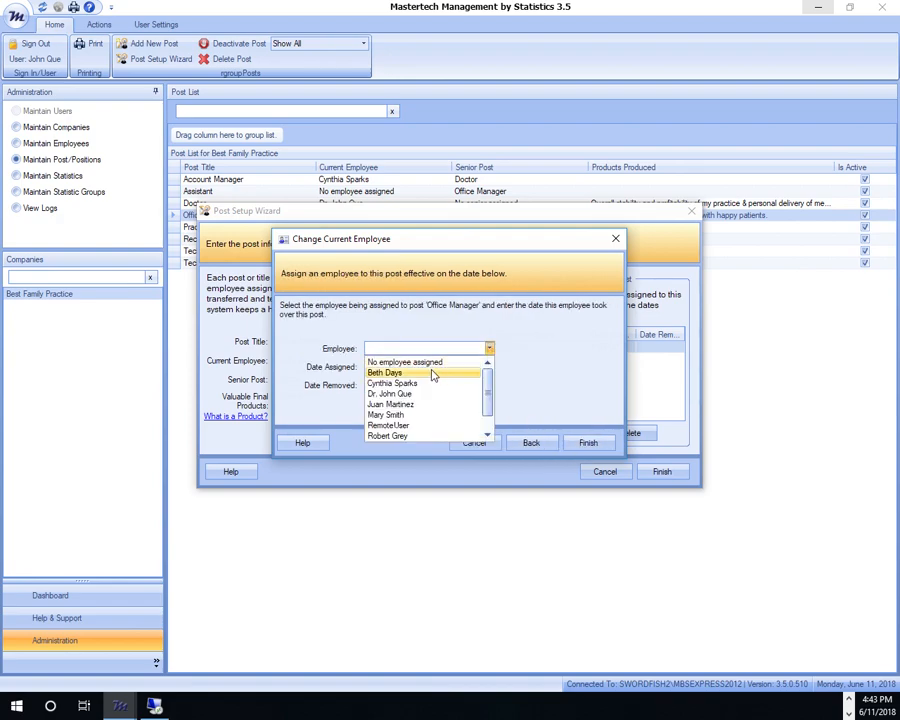
pyautogui.click(416, 405)
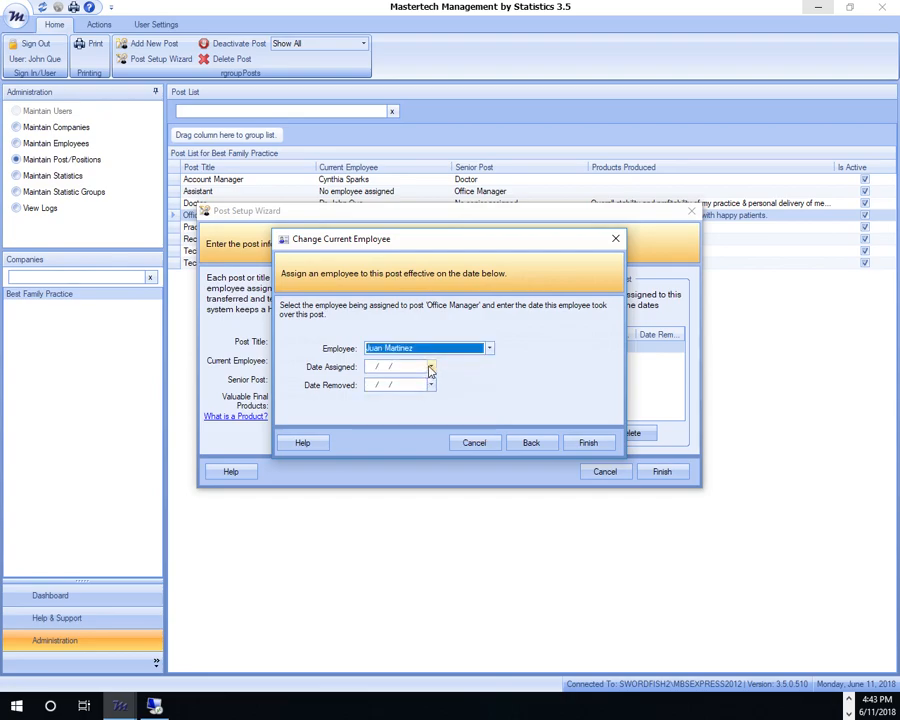
pyautogui.click(431, 367)
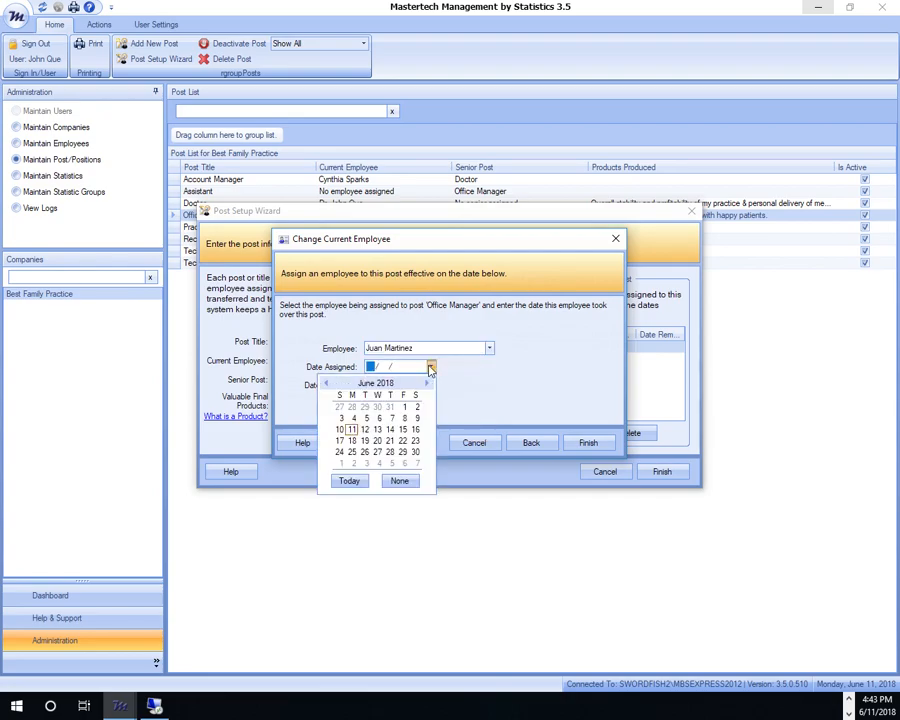
pyautogui.click(371, 368)
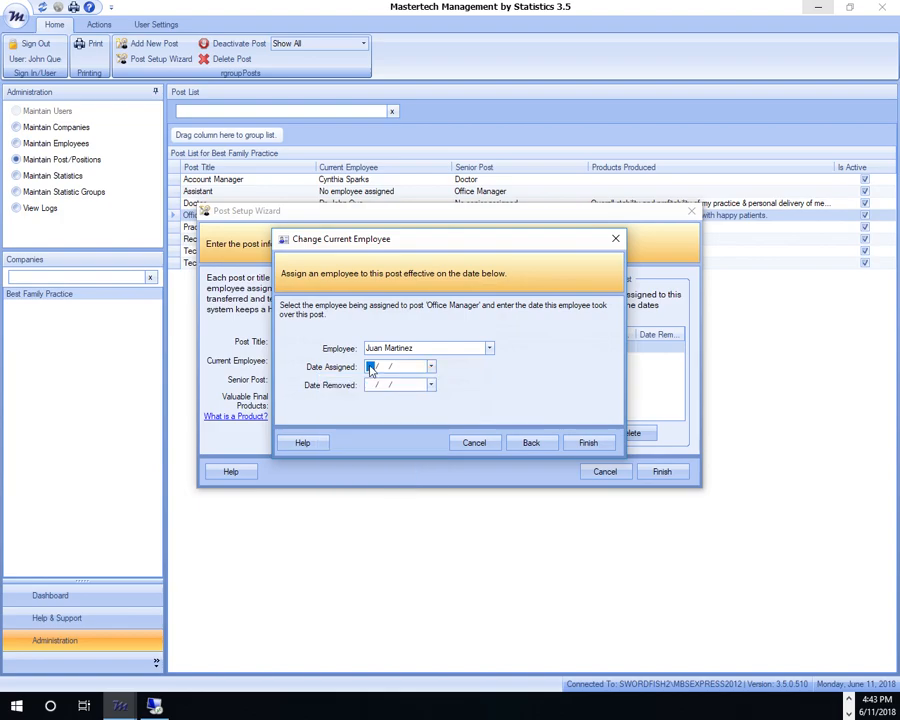
pyautogui.write('6/ 2/')
pyautogui.click(386, 369)
pyautogui.write('2/2018')
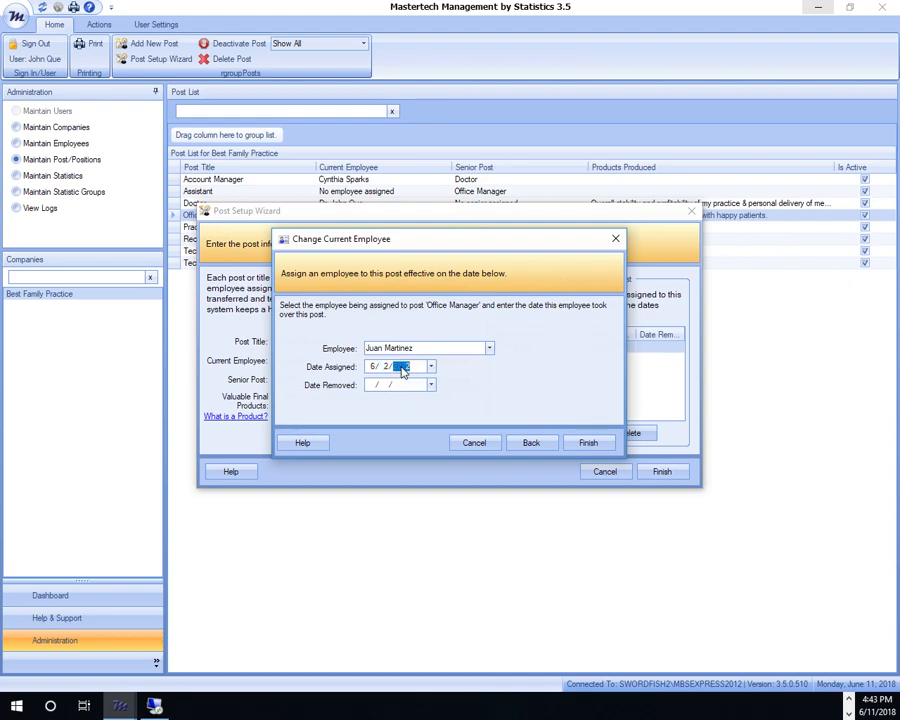
pyautogui.click(586, 443)
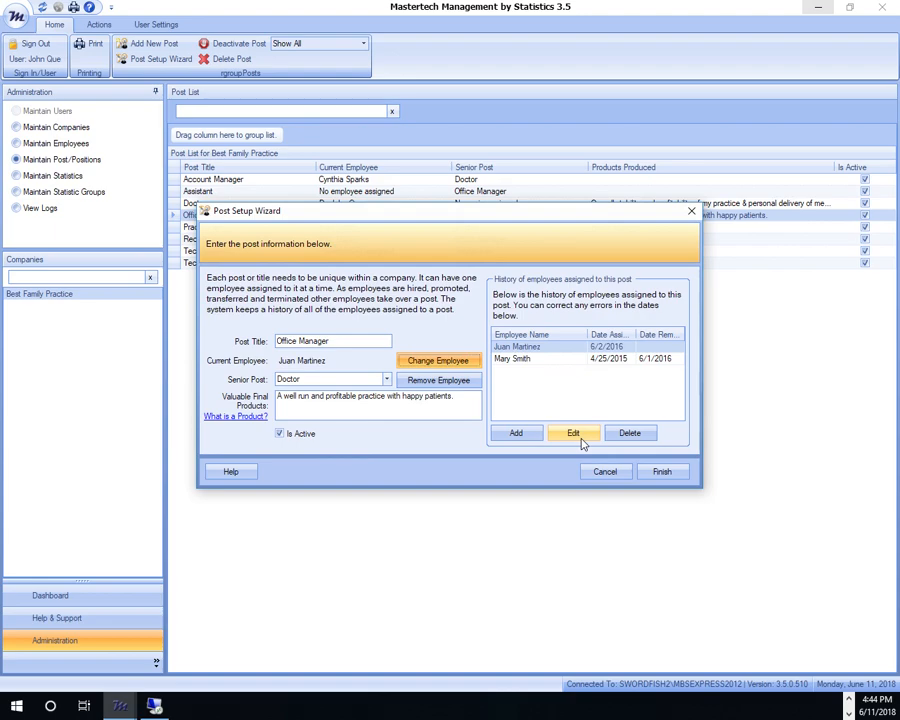
# Review both holders' assignment dates and save the Office Manager post
pyautogui.click(514, 359)
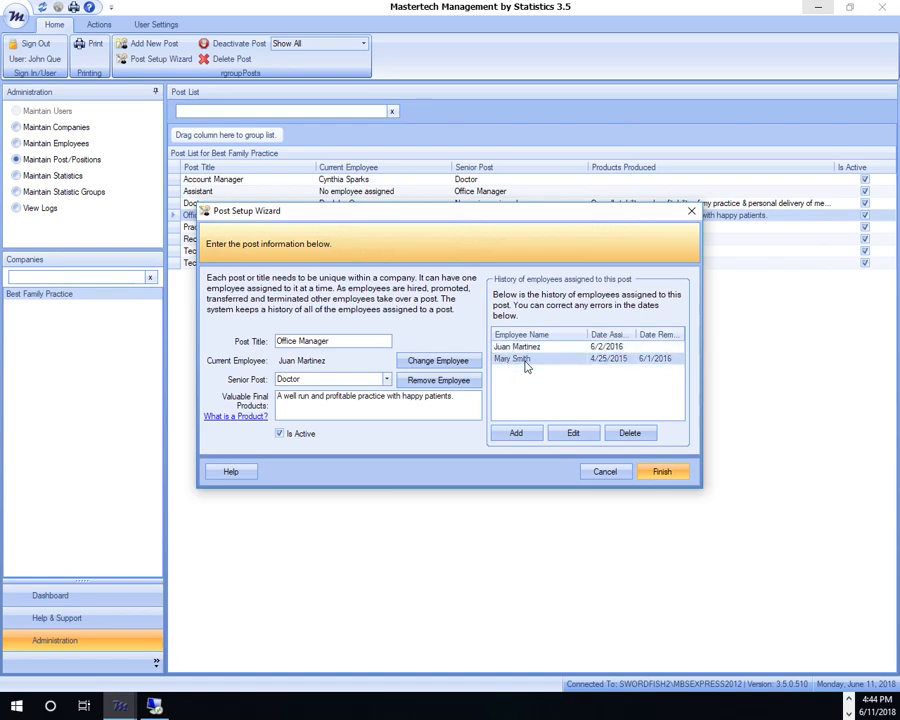
pyautogui.click(505, 348)
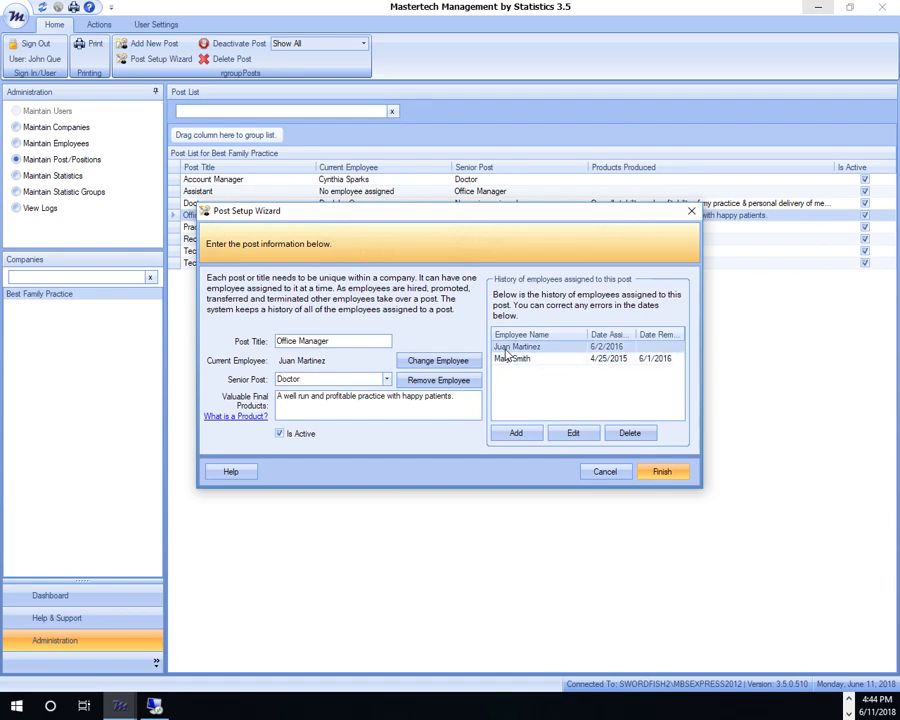
pyautogui.click(660, 472)
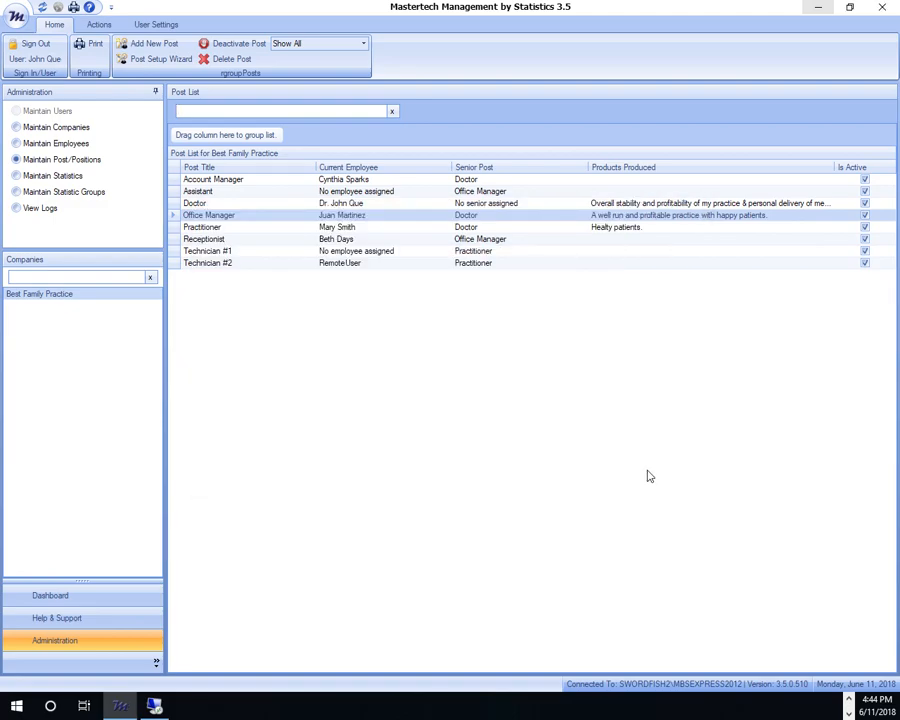
# Return to the Dashboard and check the Patient Visits graph's changeover to the new Office Manager
pyautogui.click(100, 596)
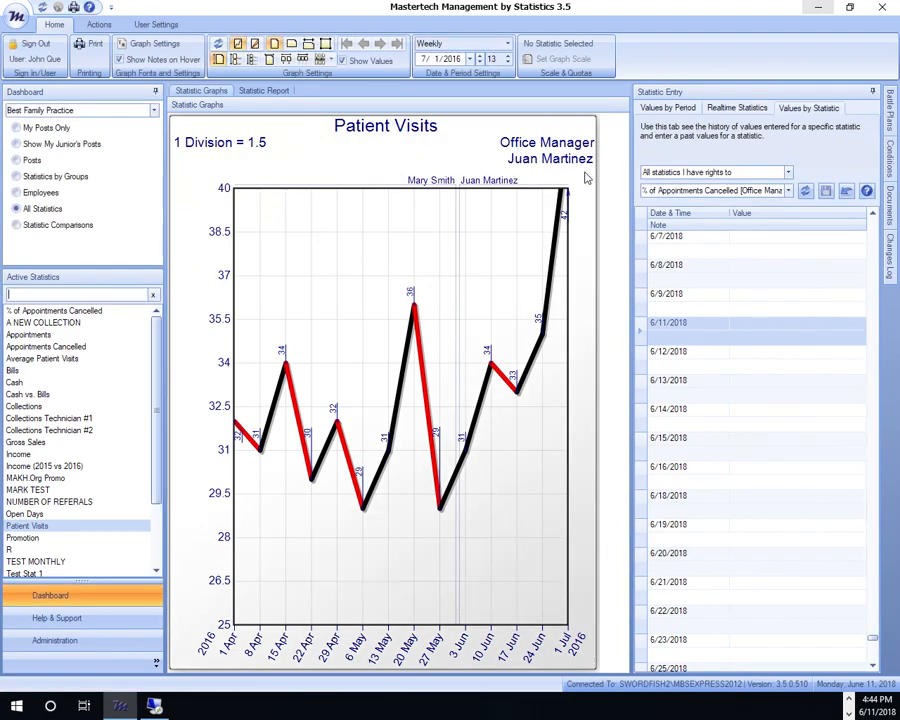
pyautogui.moveTo(456, 194)
# Display all of the Office Manager post's graphs together in the Posts view
pyautogui.click(16, 160)
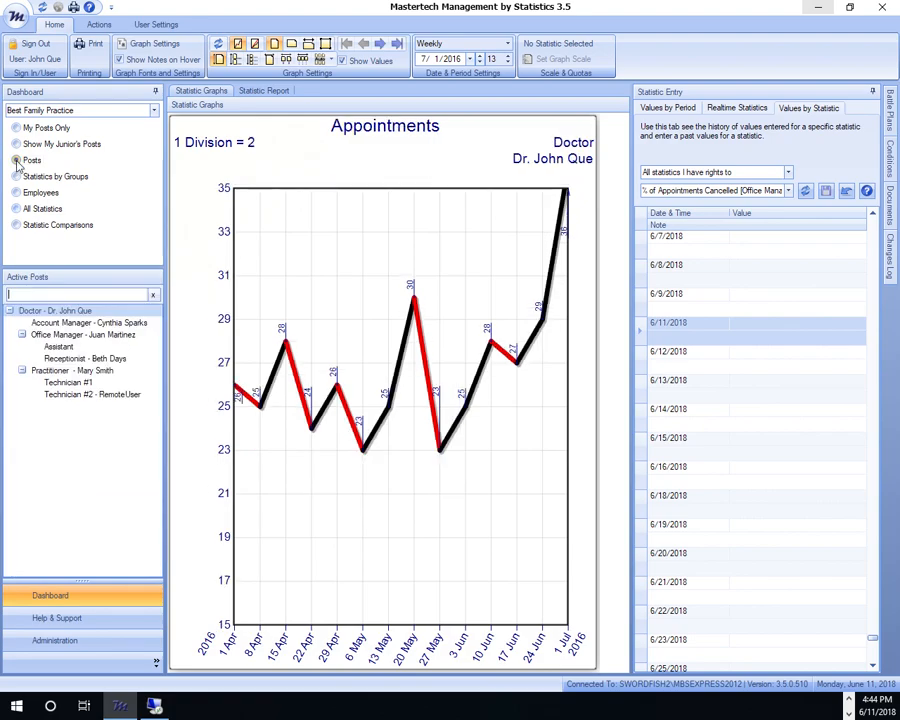
pyautogui.click(53, 336)
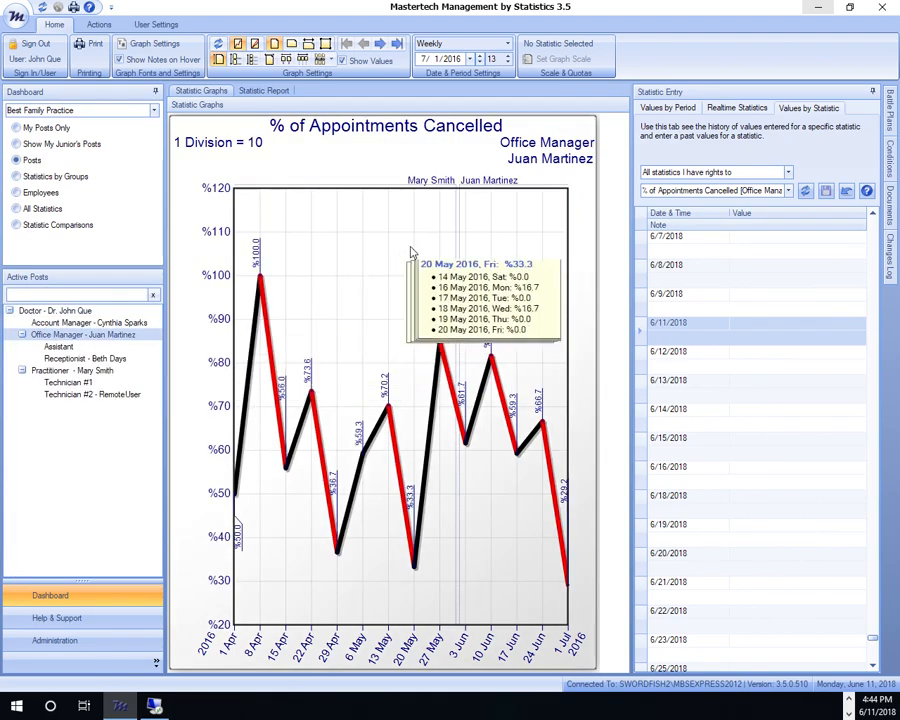
pyautogui.click(319, 61)
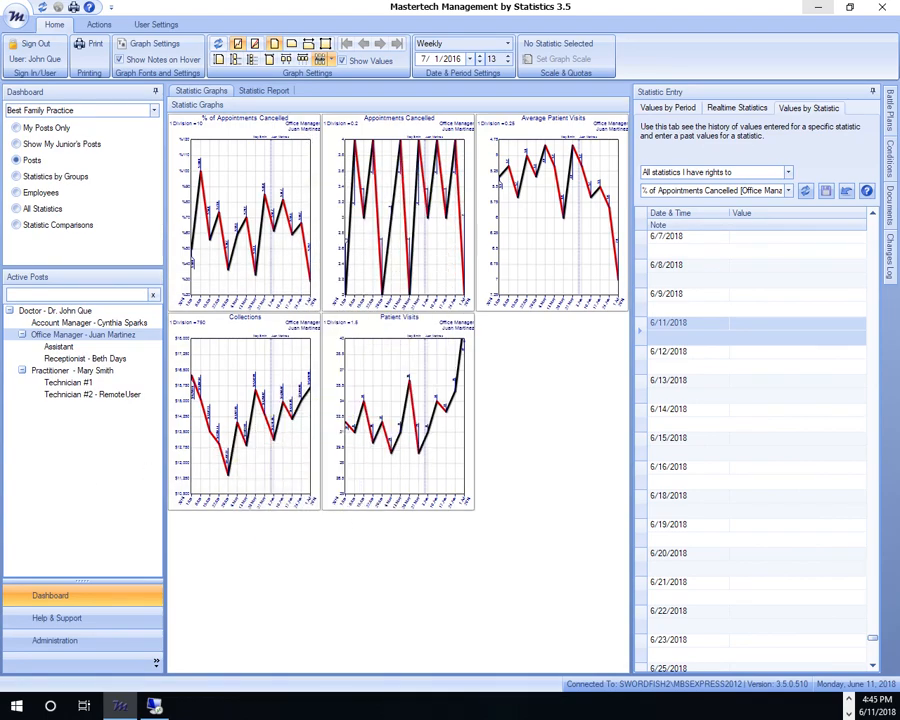
# Switch back to PowerPoint and advance to slide 3 listing the remaining steps
pyautogui.hotkey('alt', 'Tab')
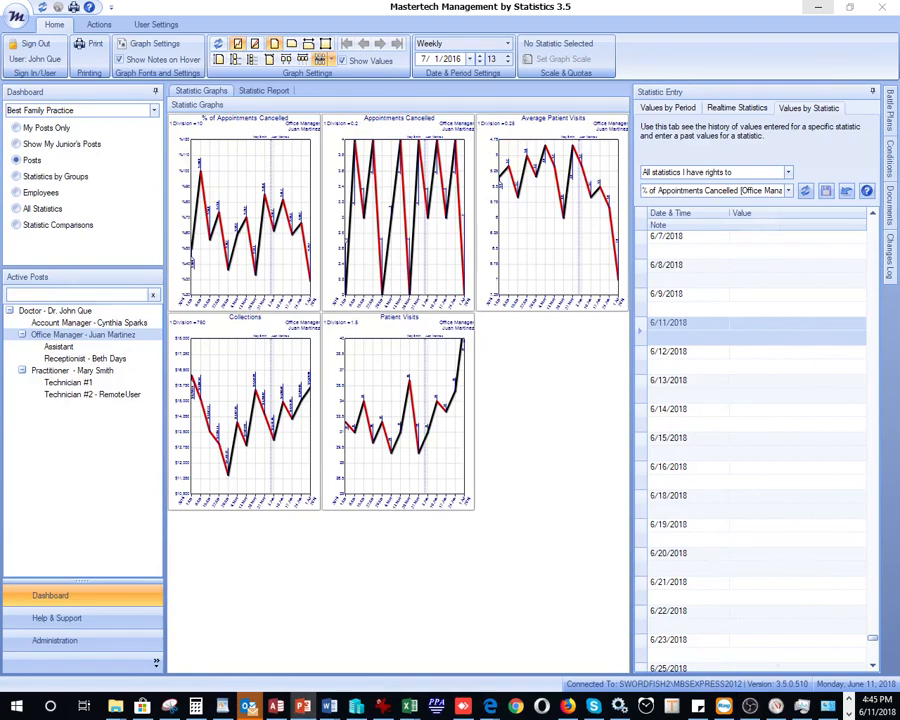
pyautogui.hotkey('alt', 'Tab')
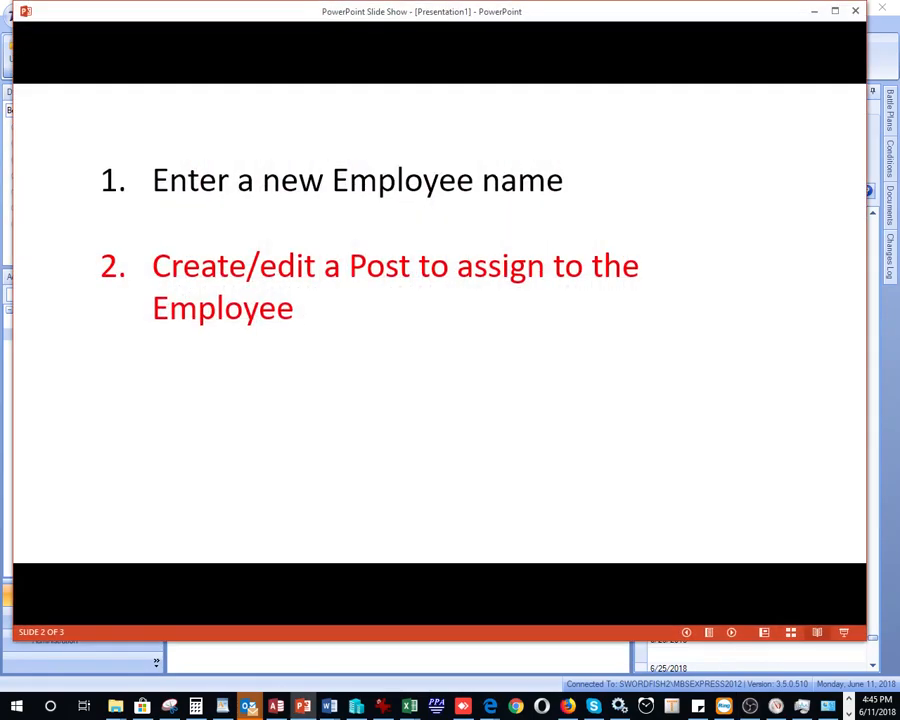
pyautogui.click(733, 633)
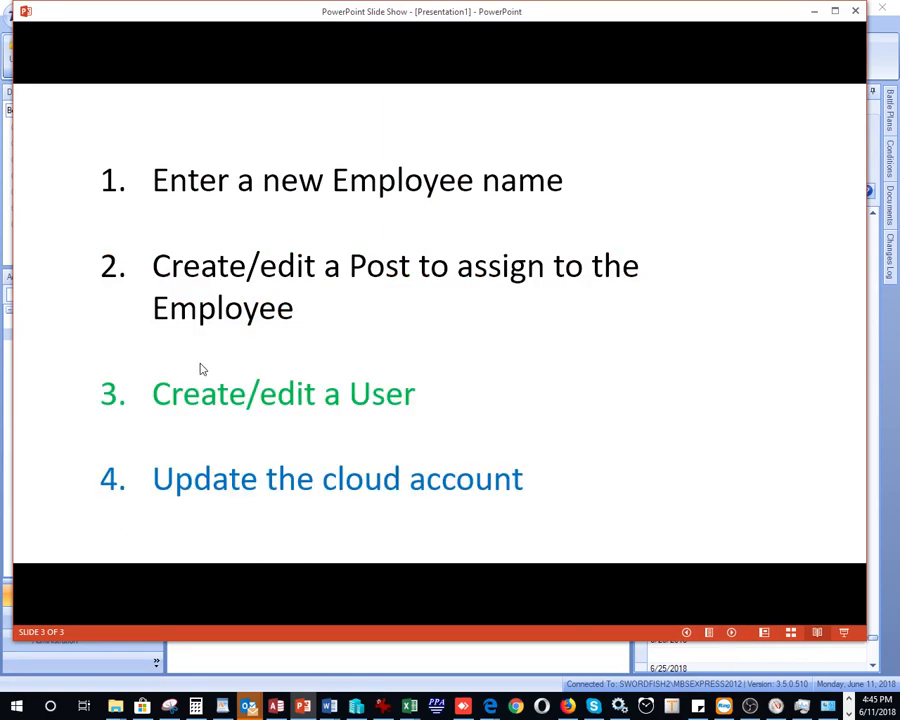